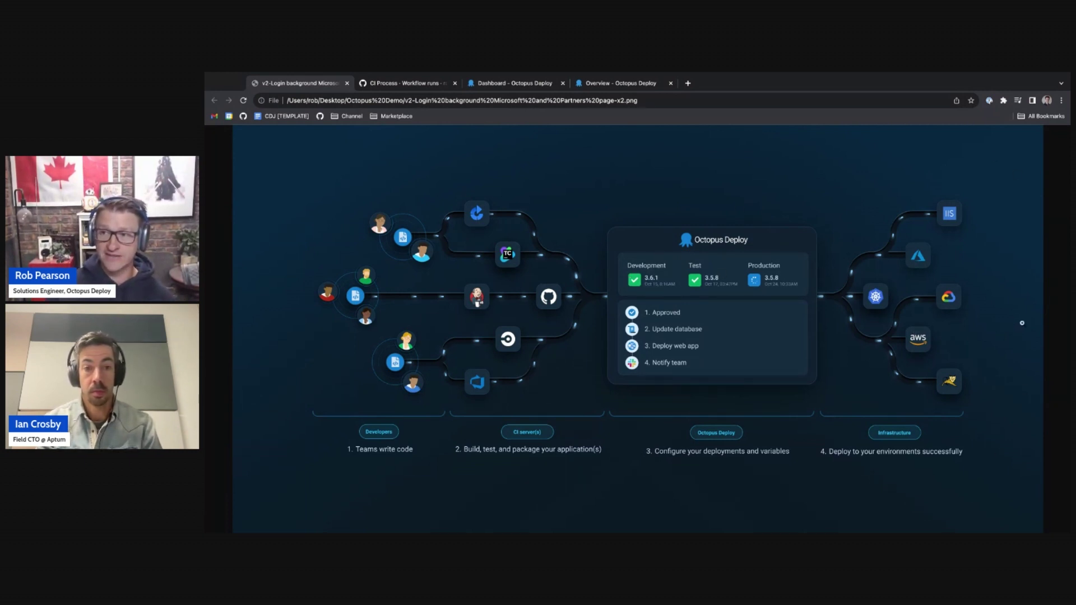
pyautogui.click(1004, 271)
pyautogui.click(999, 269)
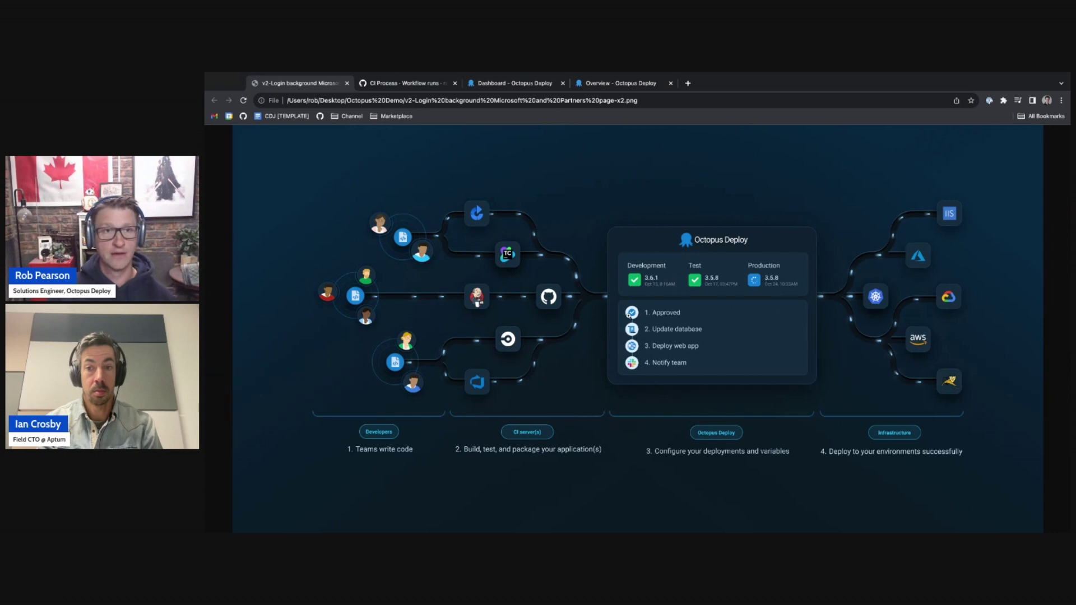
# - Switch to the rob.enterprise.demo.octopus.app repository on GitHub and view its code and the CI Process workflow runs
pyautogui.click(426, 84)
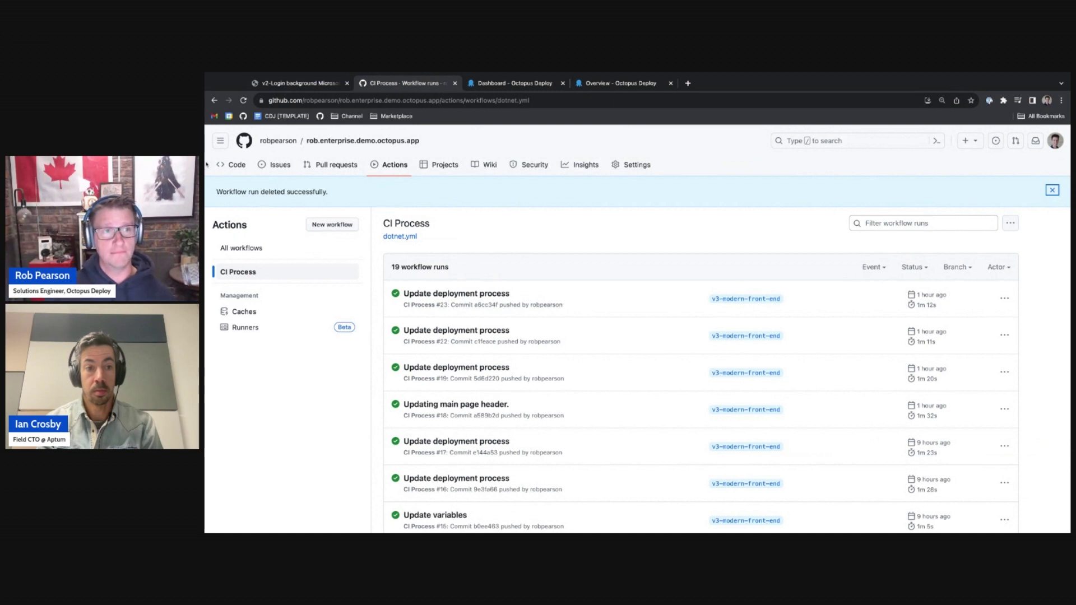
pyautogui.click(232, 164)
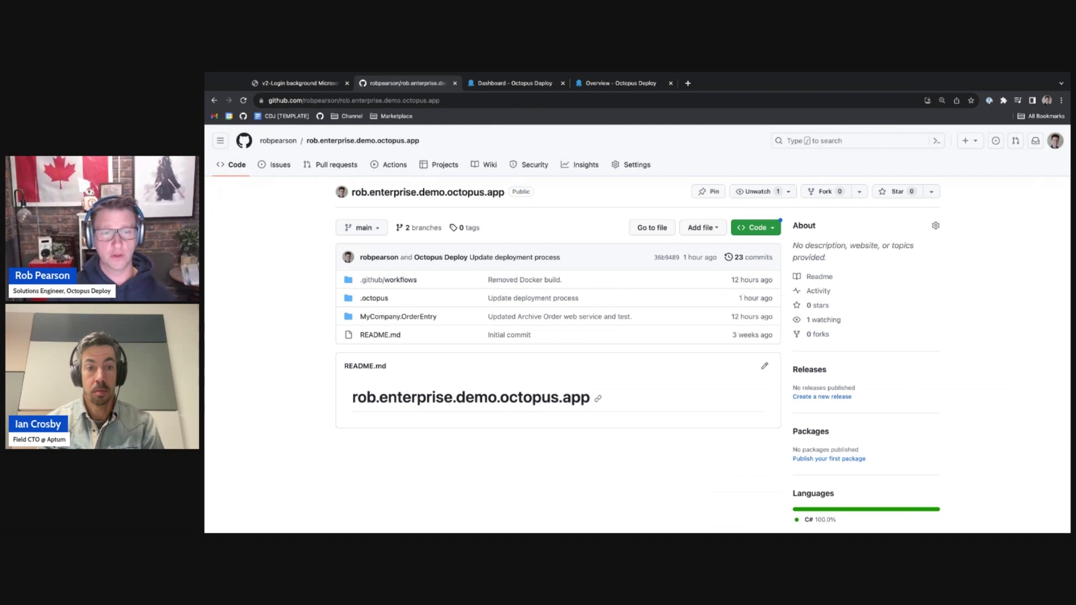
pyautogui.click(391, 167)
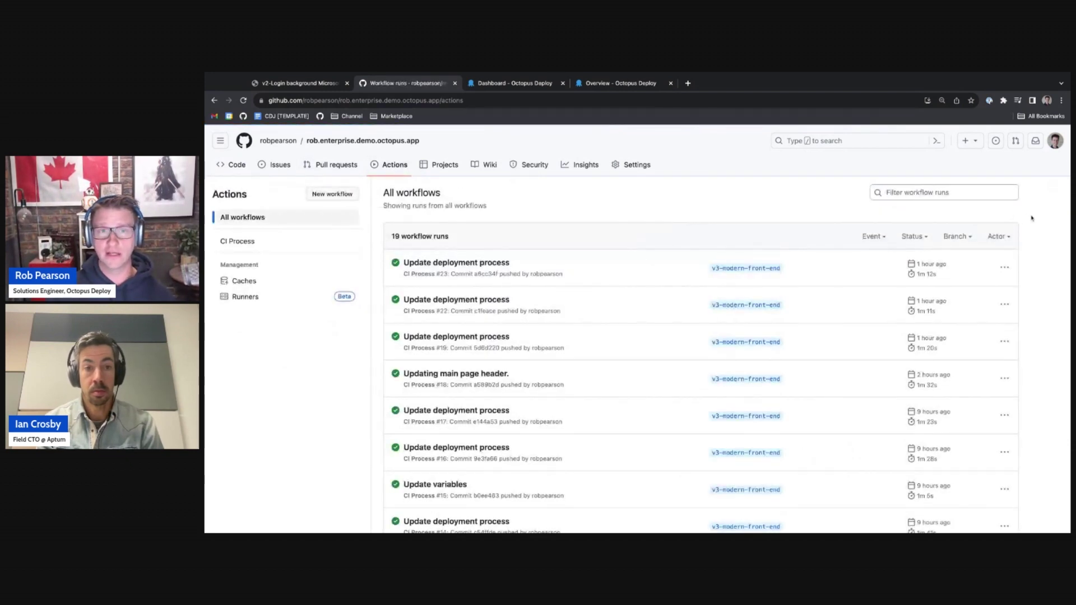
pyautogui.click(239, 243)
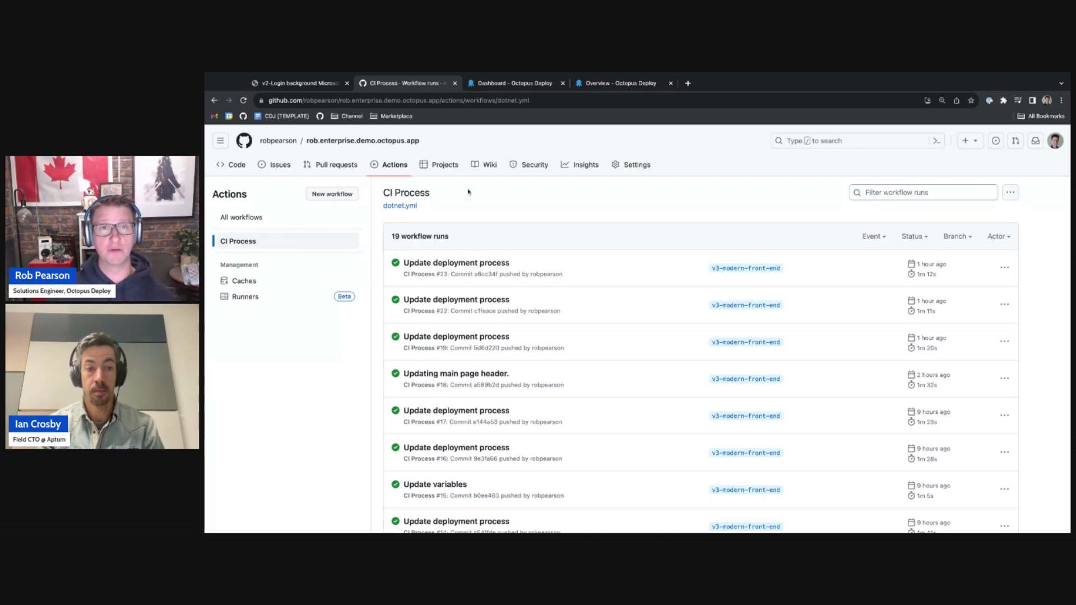
# - Switch to Octopus Deploy, open the Order Entry System project and deploy release 3.0.1.9 to the Test environment
pyautogui.click(508, 88)
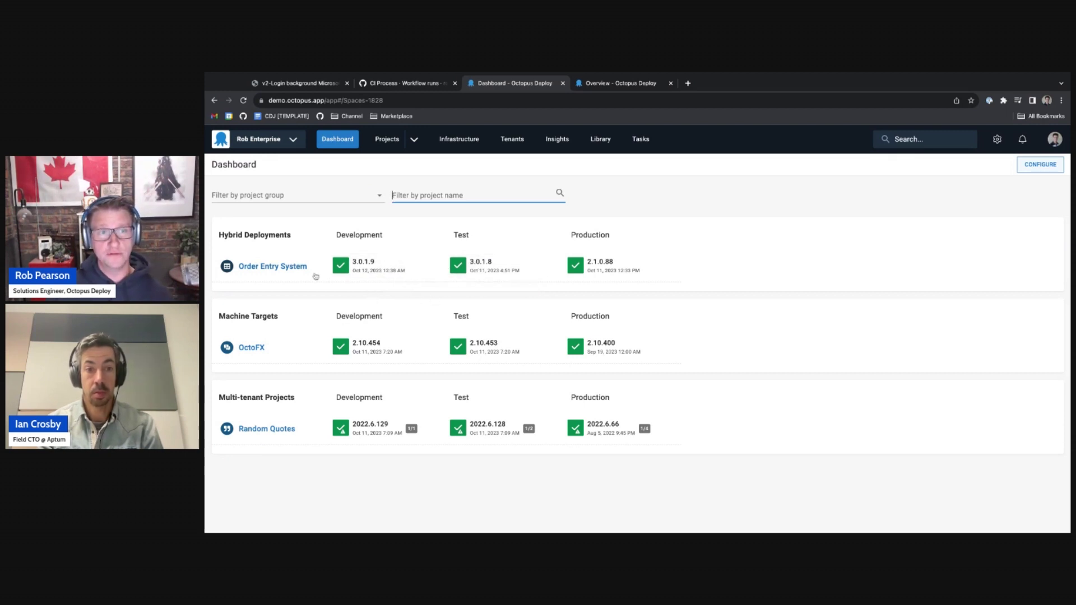
pyautogui.click(272, 266)
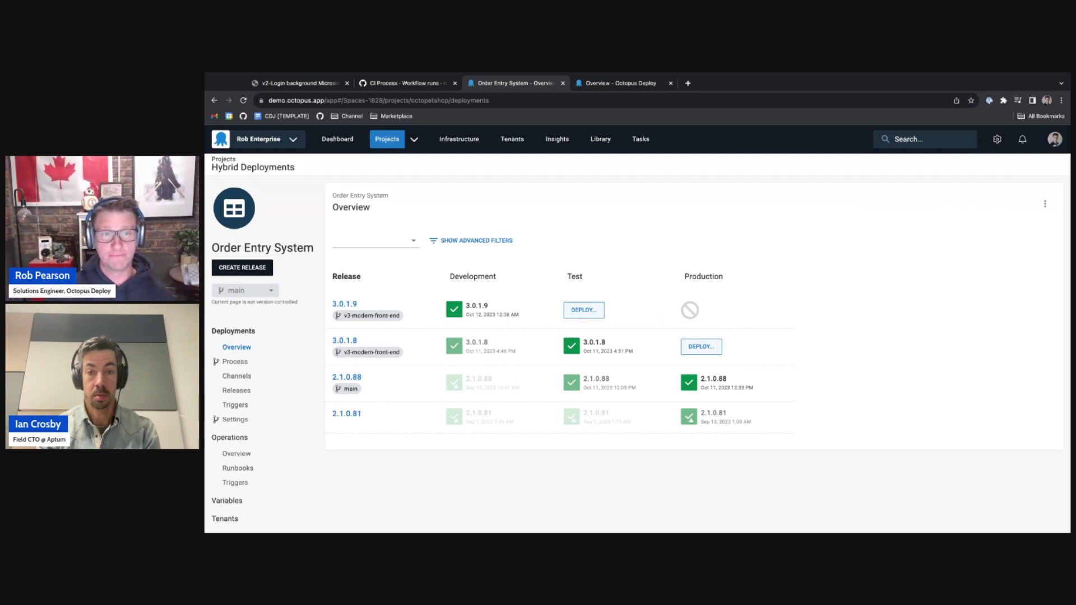
pyautogui.click(598, 311)
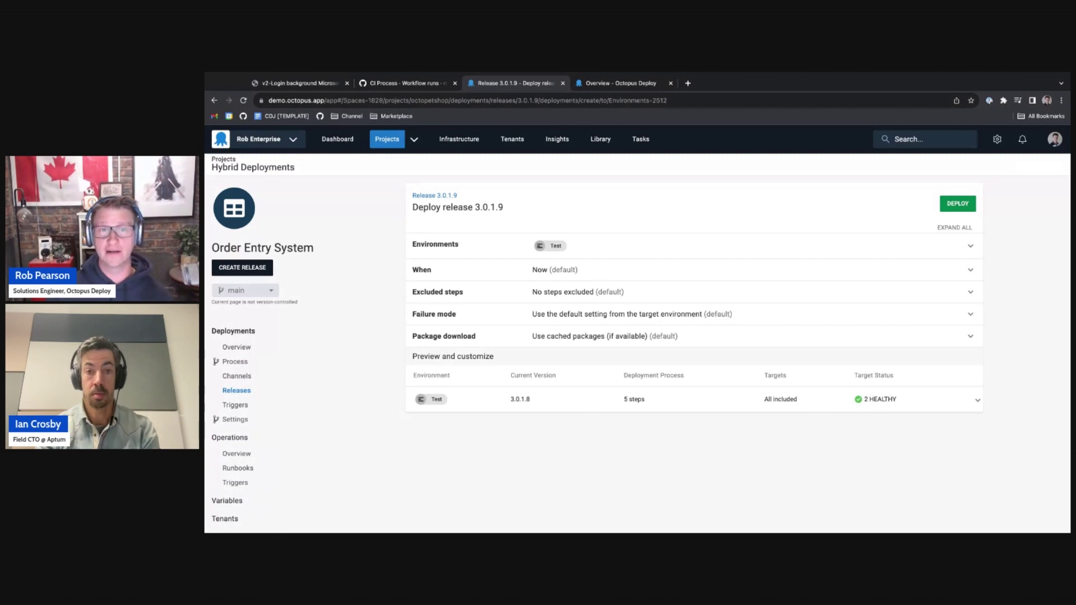
pyautogui.click(952, 205)
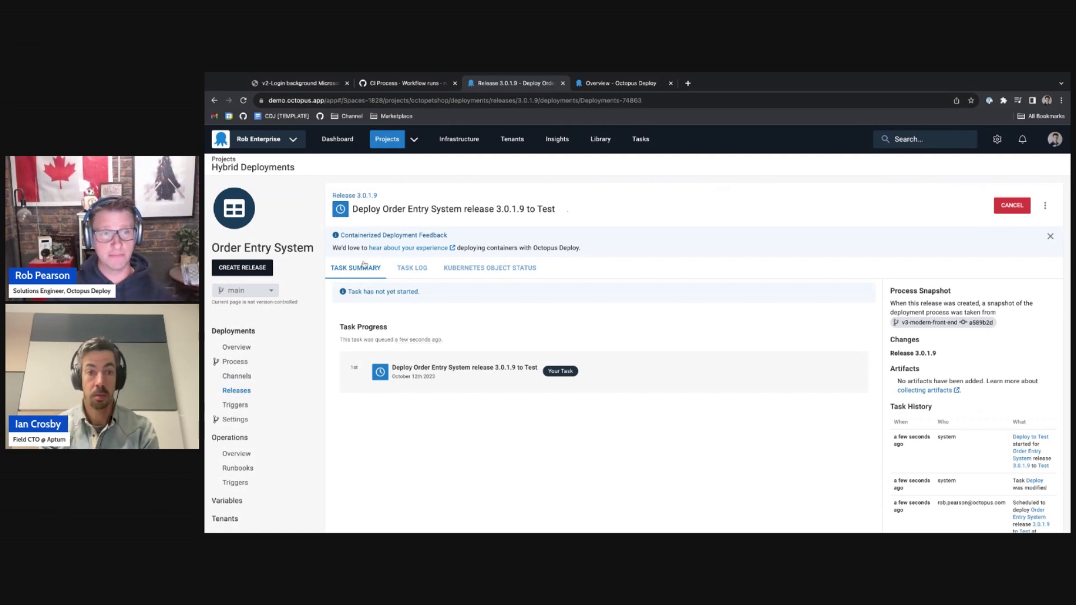
# - Look through the task log of the running Test deployment and return to its task summary
pyautogui.click(412, 270)
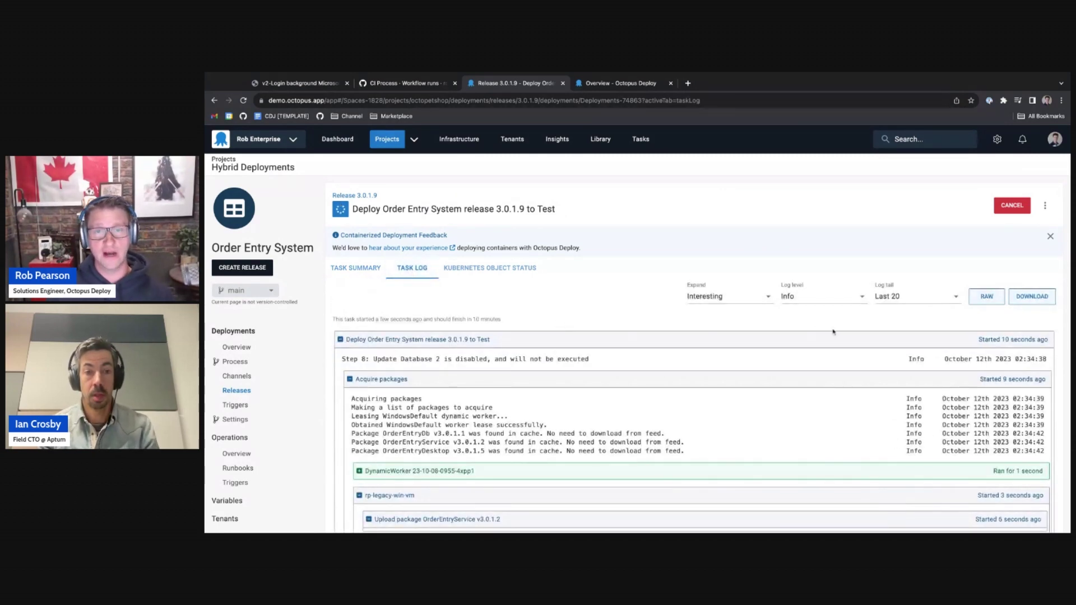
pyautogui.scroll(-1, 916, 321)
pyautogui.scroll(-2, 915, 321)
pyautogui.scroll(3, 616, 298)
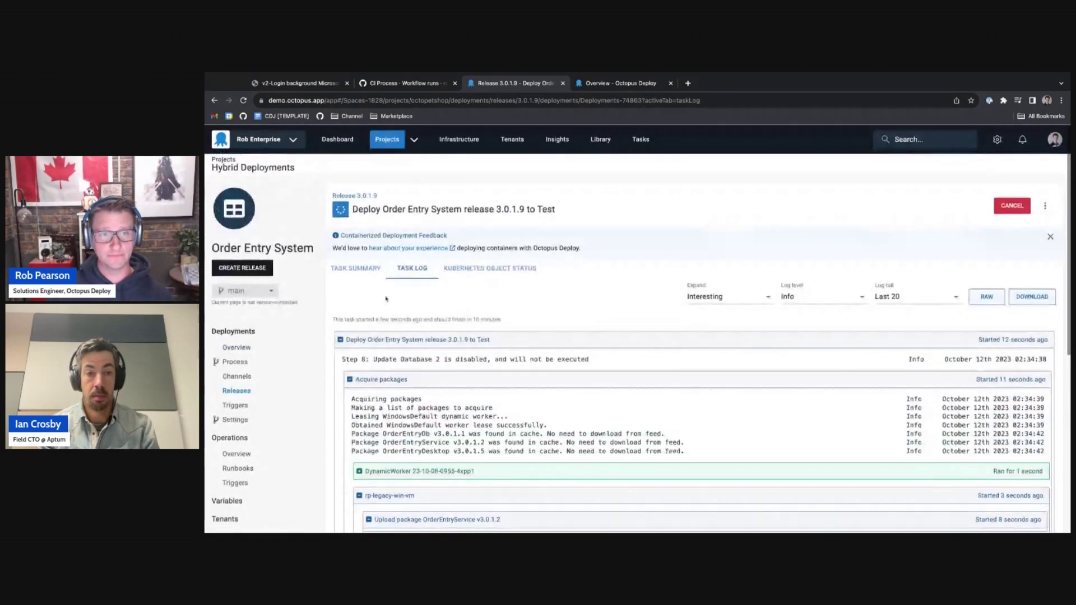
pyautogui.click(362, 272)
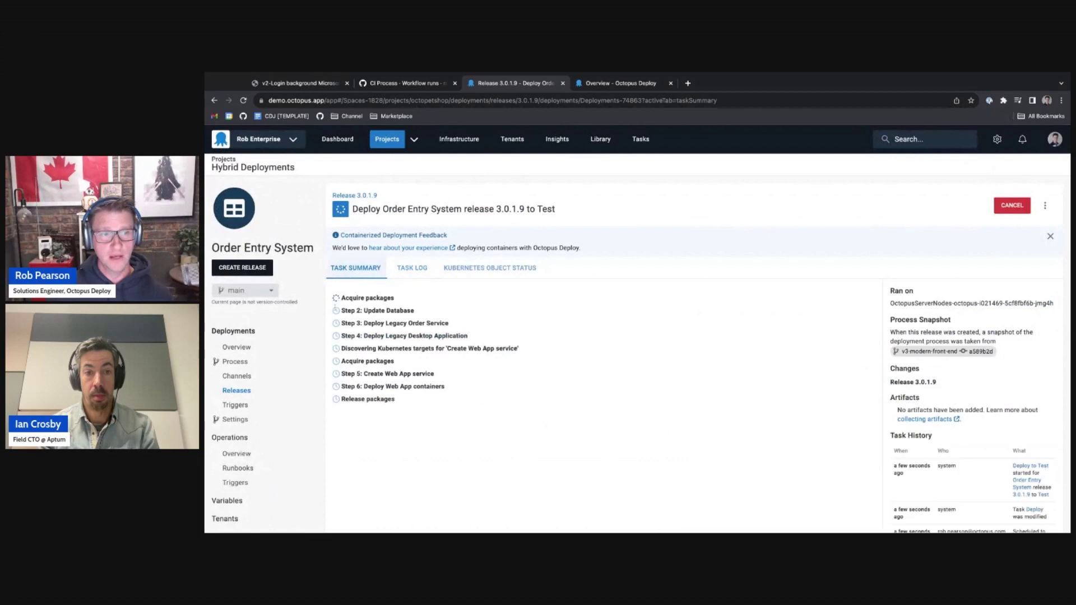
# - View the Order Entry System's deployment overview of releases across Development, Test and Production
pyautogui.click(236, 347)
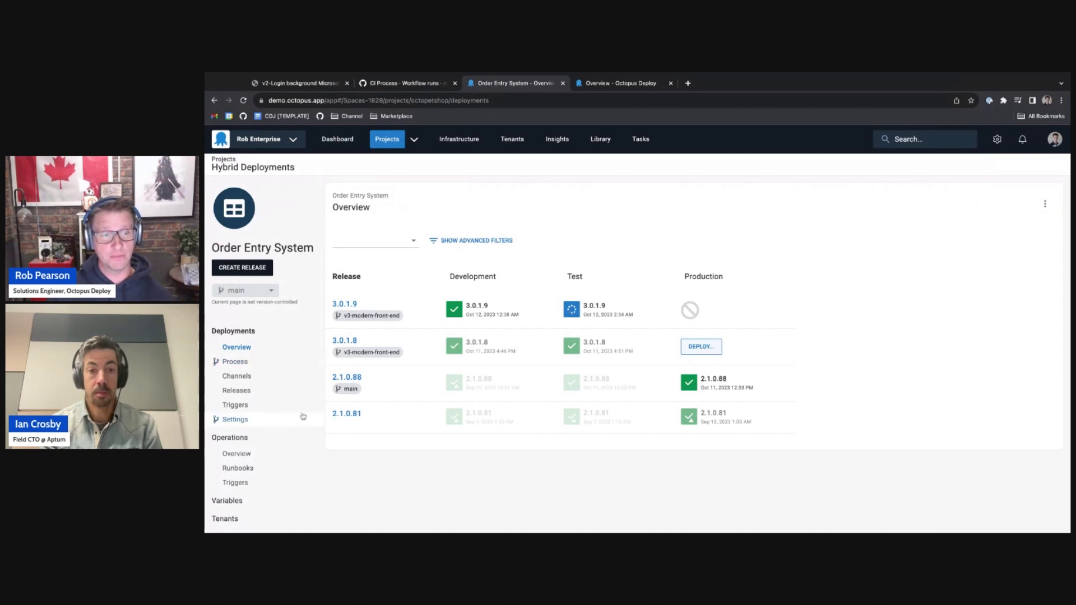
pyautogui.scroll(-1, 314, 447)
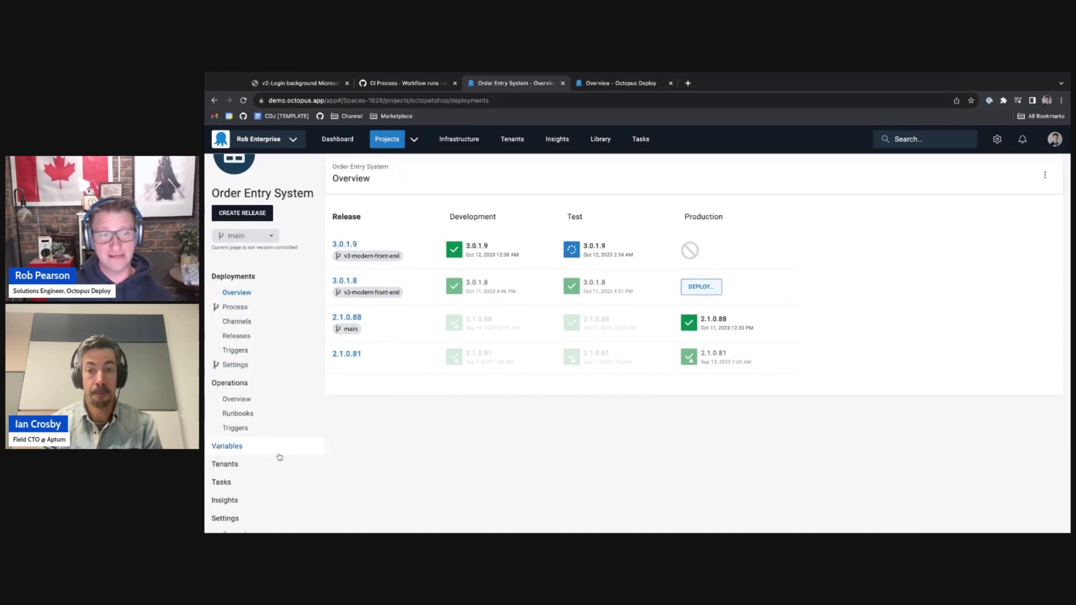
pyautogui.scroll(1, 564, 438)
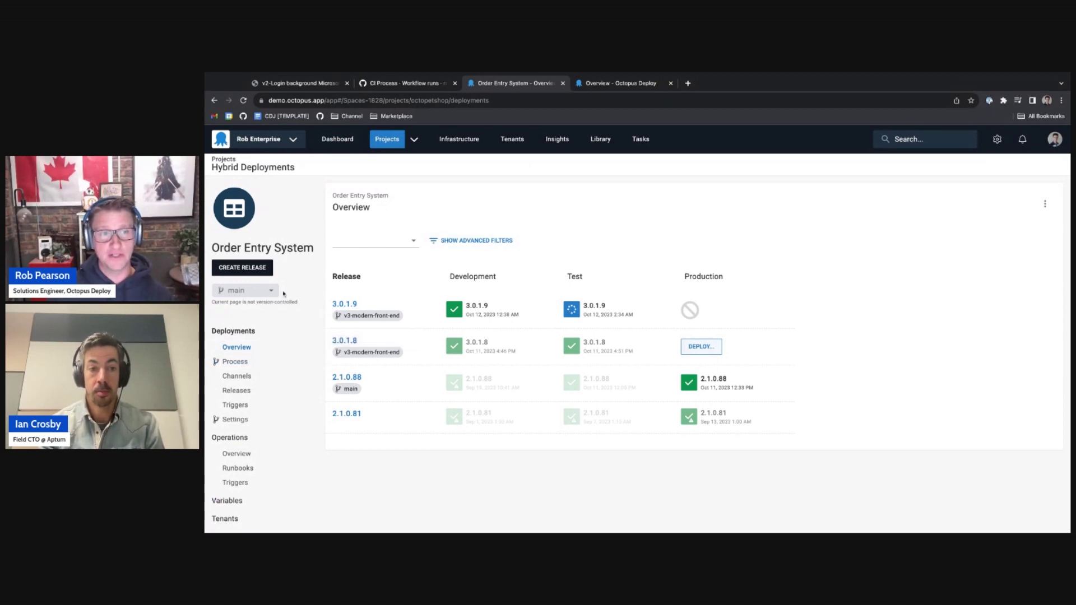
# - Open the project's deployment process, switch it to the v3-modern-front-end branch and review its steps
pyautogui.click(241, 362)
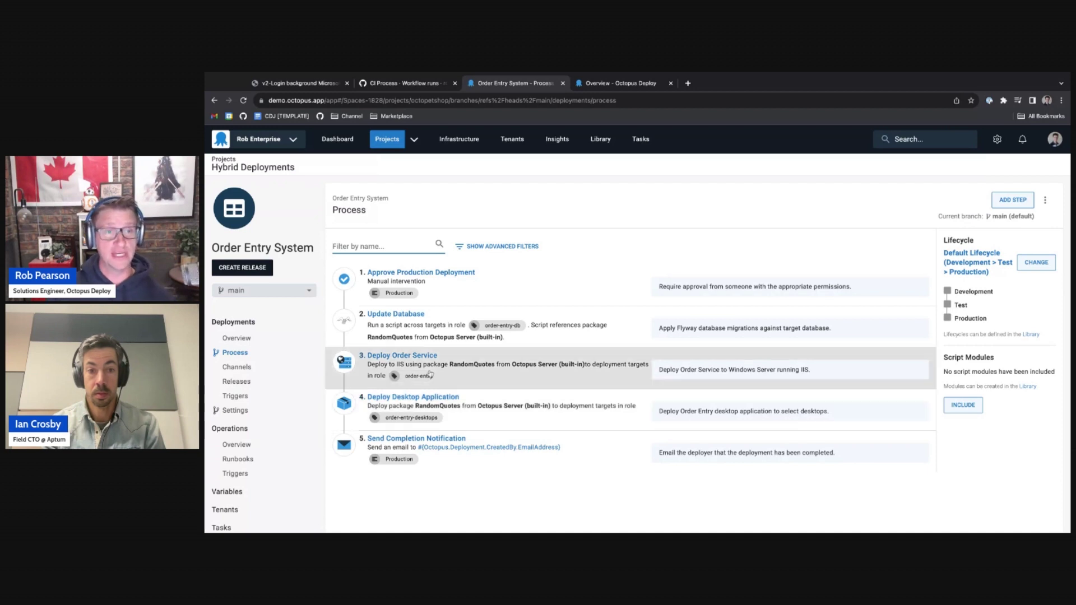
pyautogui.click(313, 297)
pyautogui.click(313, 296)
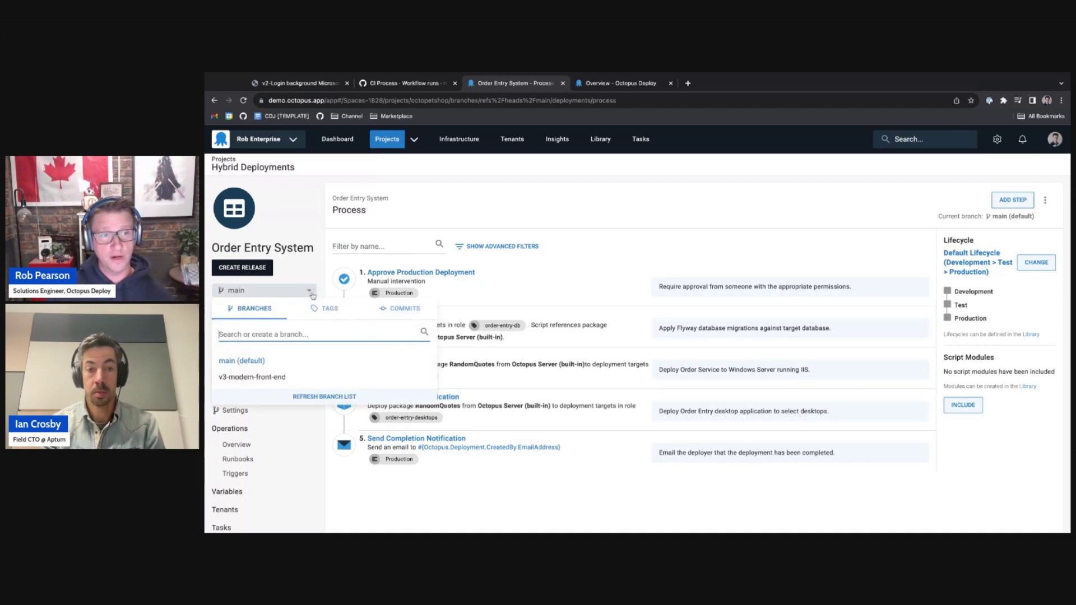
pyautogui.click(280, 377)
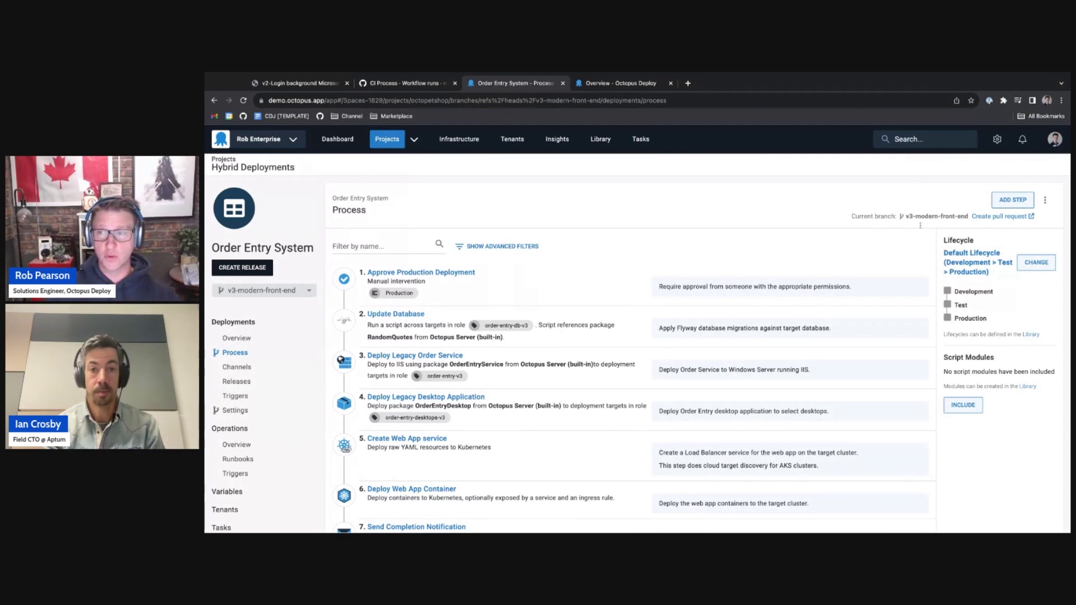
pyautogui.scroll(-1, 931, 255)
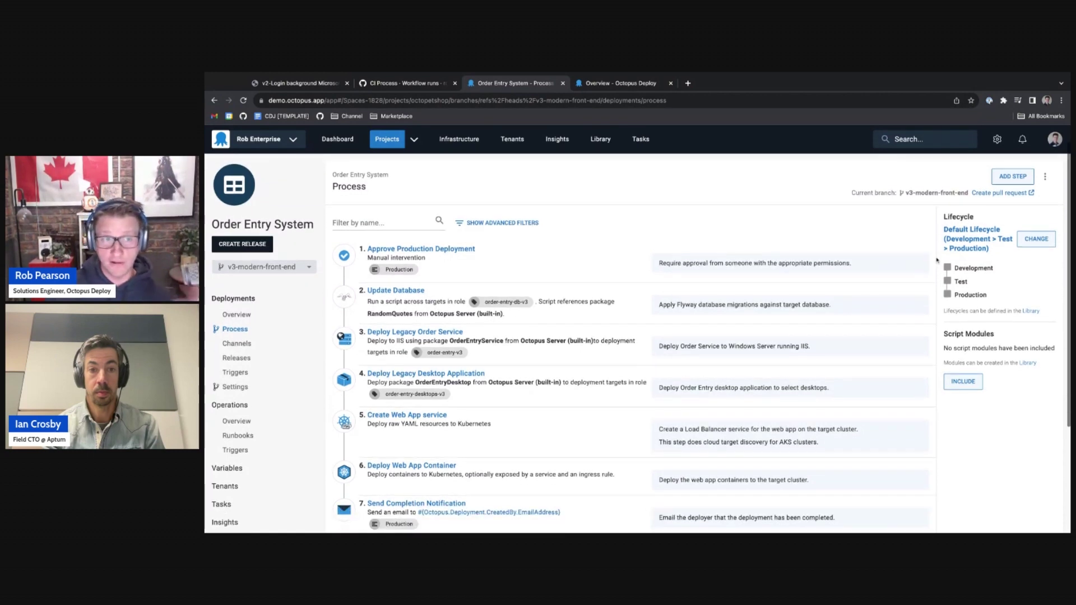
pyautogui.scroll(-1, 966, 427)
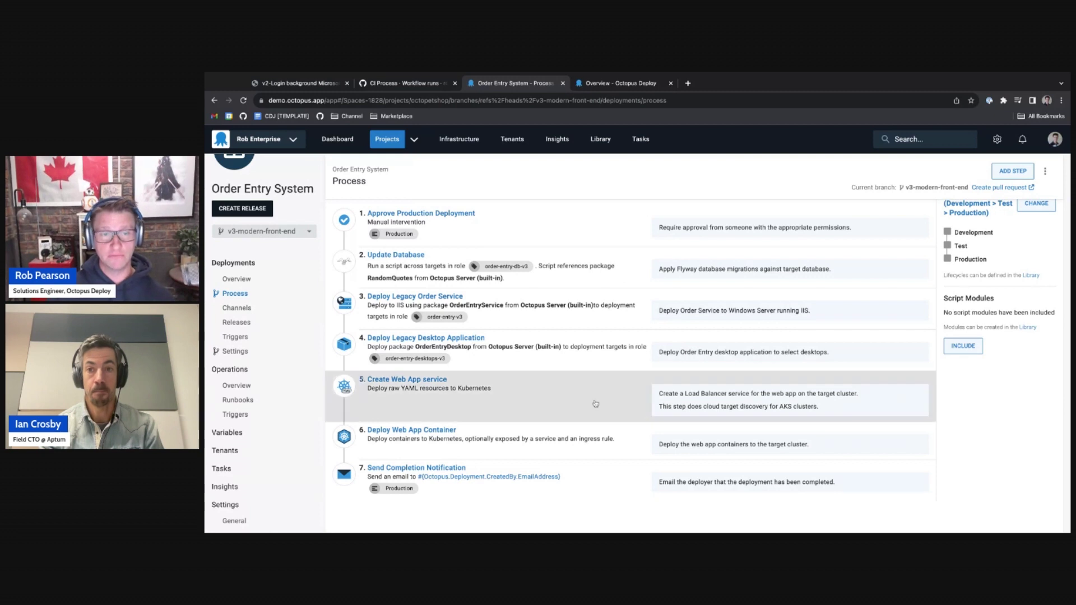
# - Open the Deploy Legacy Order Service step and review its package, IIS web site and .NET configuration settings
pyautogui.click(421, 301)
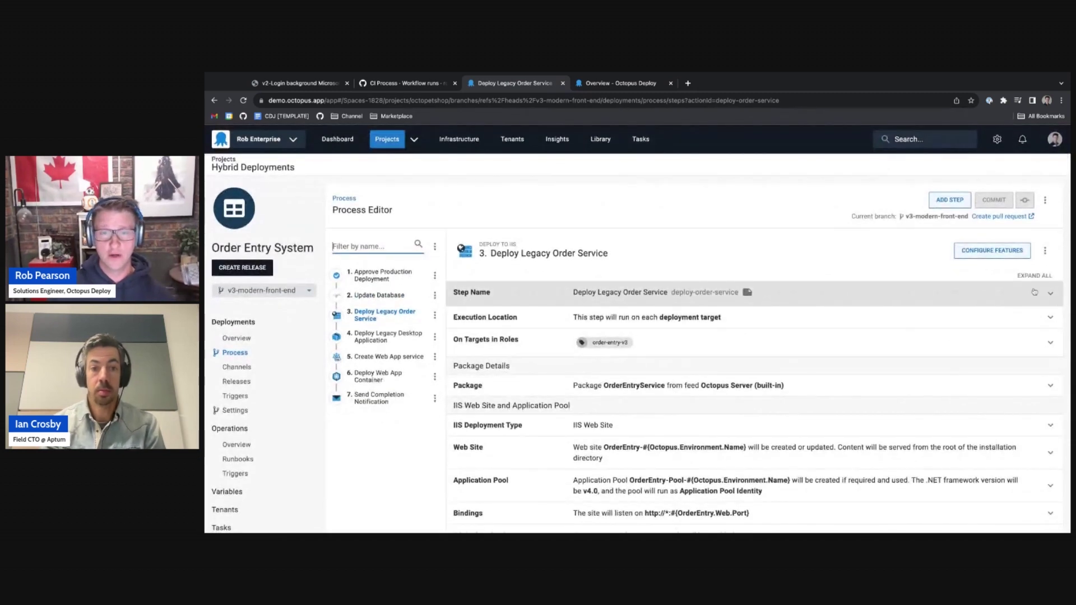
pyautogui.scroll(-3, 942, 308)
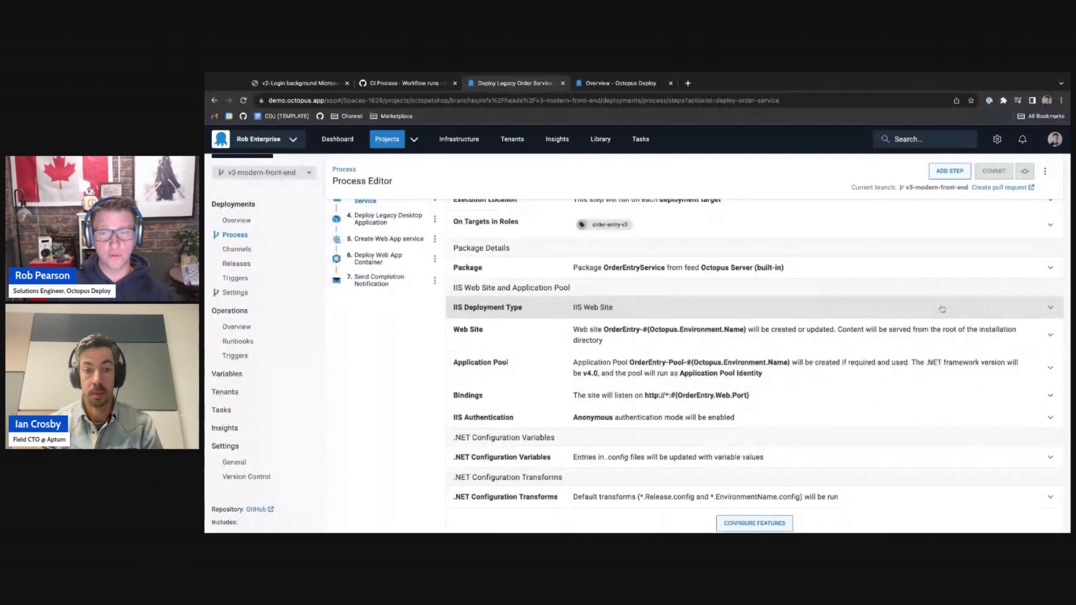
pyautogui.scroll(-3, 925, 303)
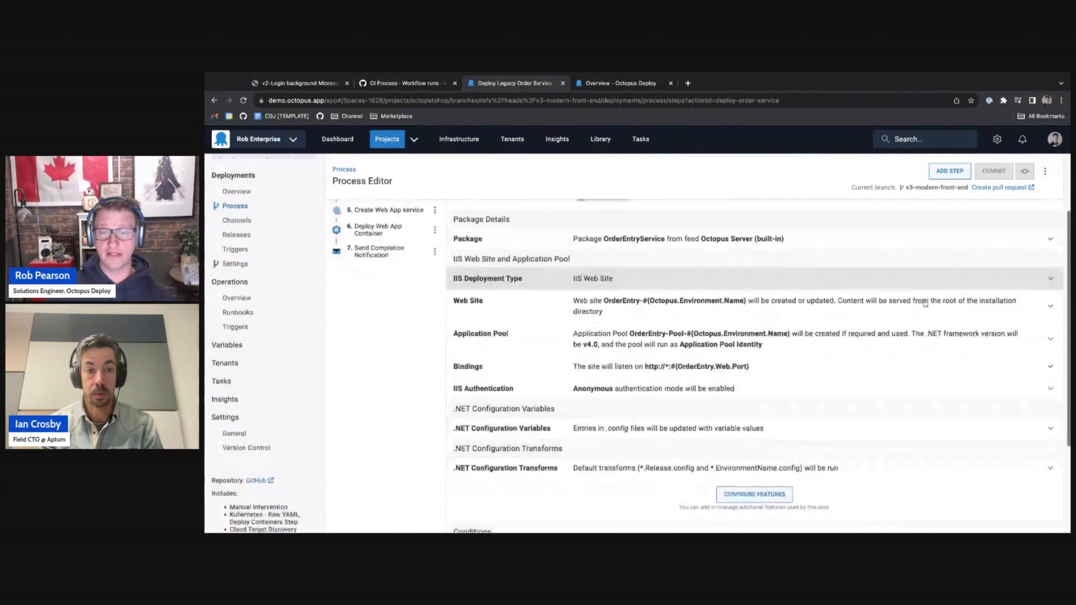
pyautogui.scroll(5, 932, 341)
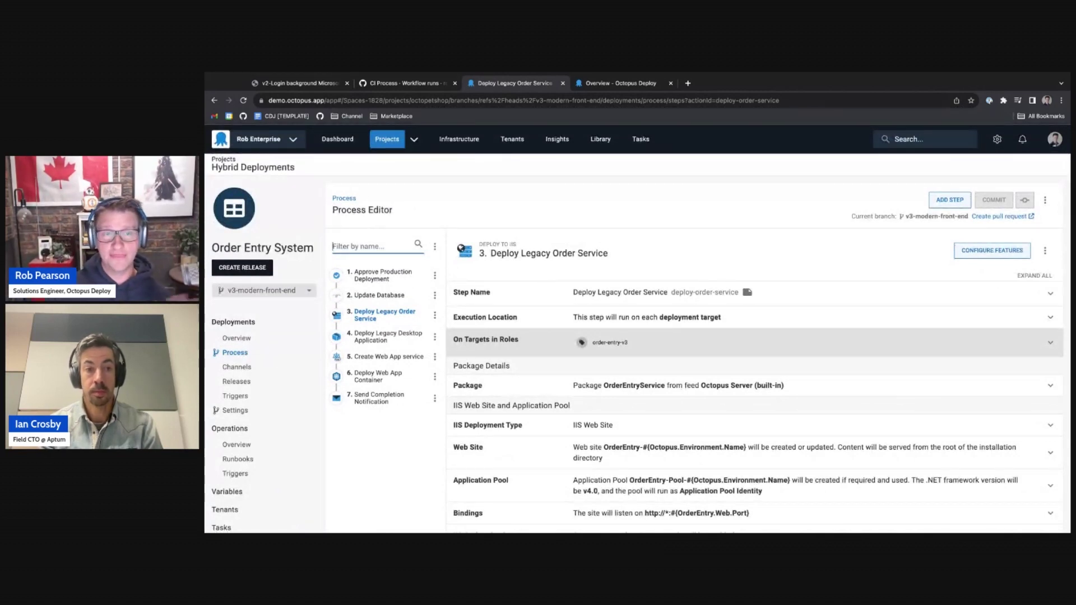
# - Start adding a process step and browse the installed step templates in the Package category
pyautogui.click(950, 205)
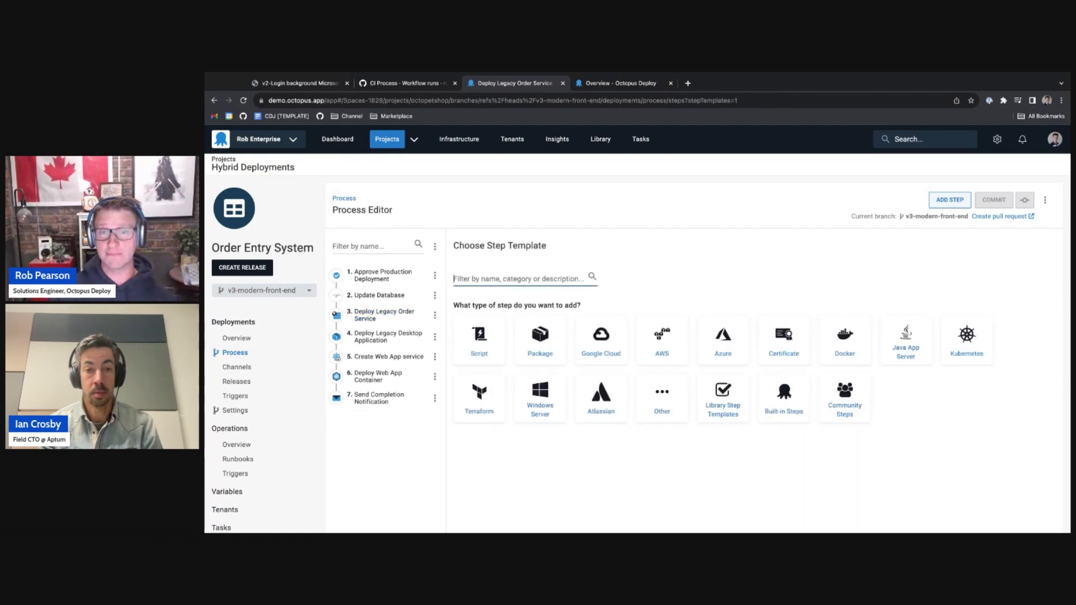
pyautogui.click(541, 339)
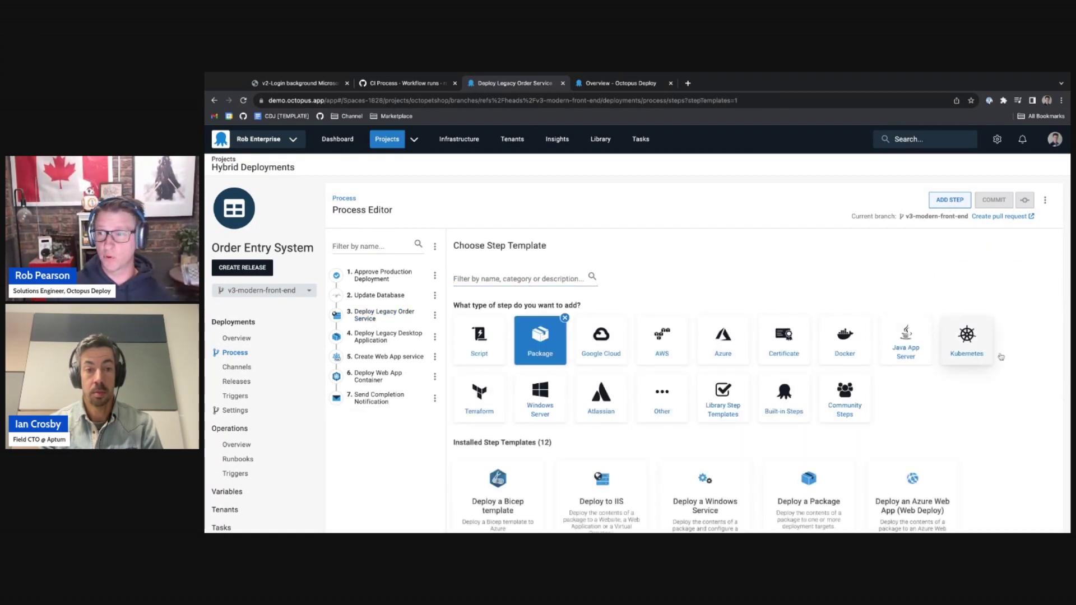
pyautogui.scroll(-5, 1035, 323)
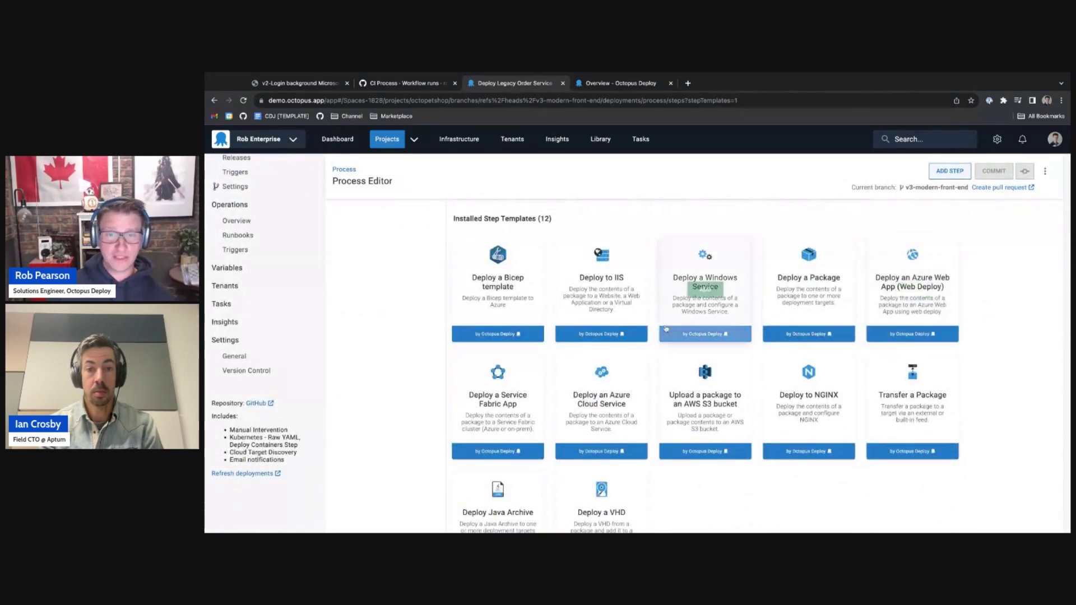
pyautogui.moveTo(580, 332)
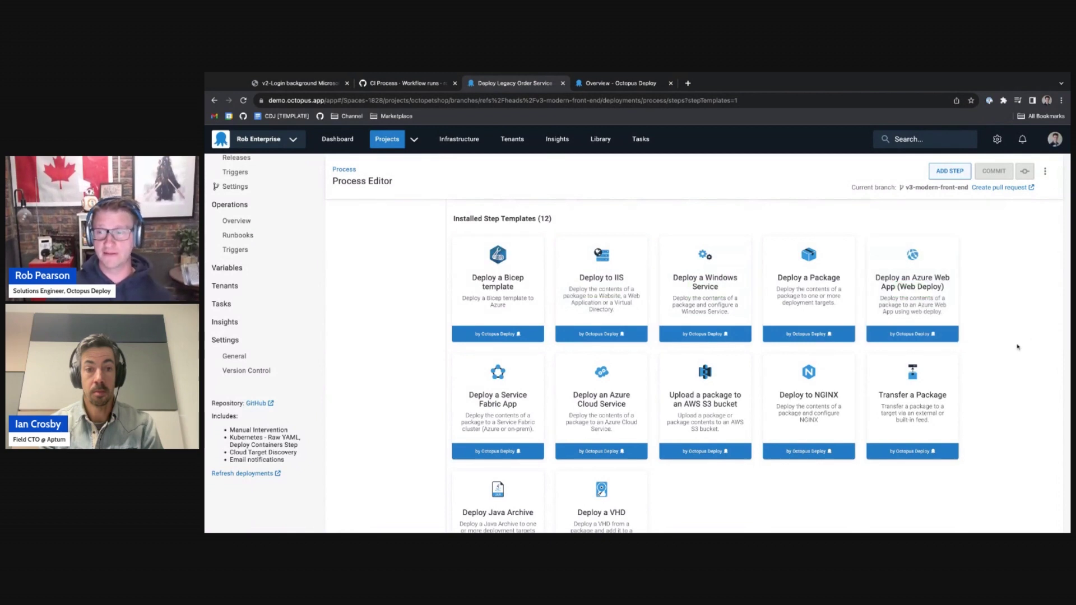
pyautogui.scroll(-1, 1013, 335)
# - Browse the Kubernetes step templates and the community-contributed step templates
pyautogui.scroll(2, 1013, 336)
pyautogui.scroll(3, 1013, 335)
pyautogui.click(967, 297)
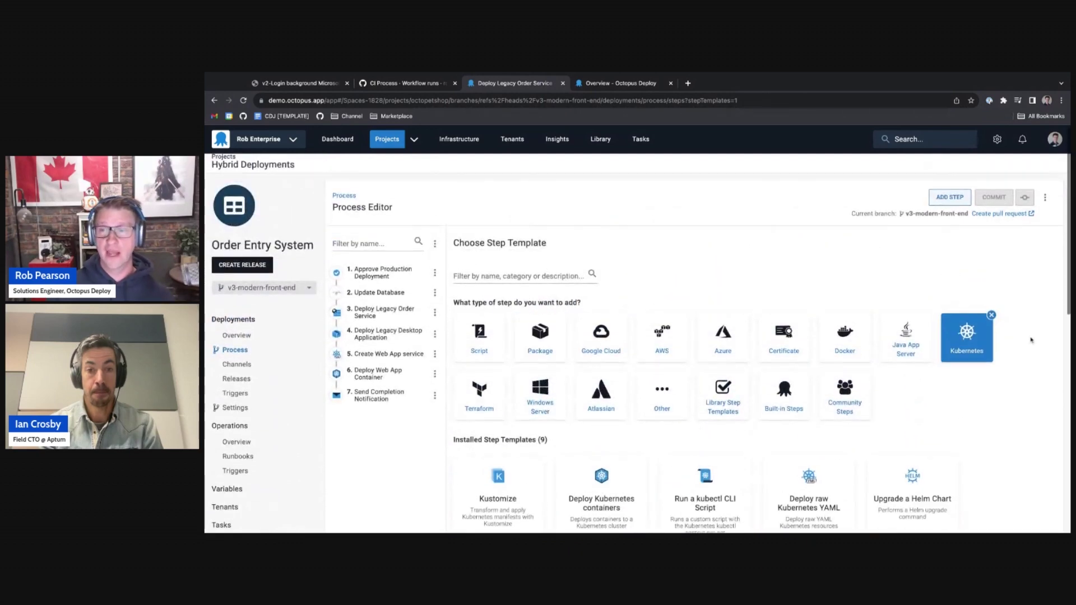
pyautogui.click(844, 359)
pyautogui.scroll(-3, 1051, 311)
pyautogui.scroll(-2, 1051, 311)
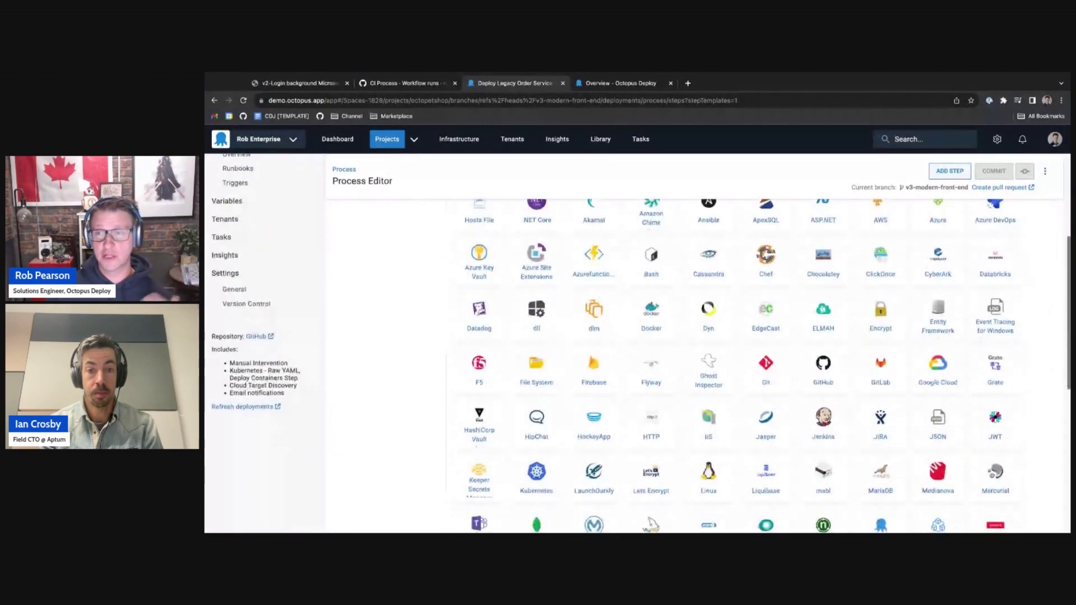
pyautogui.scroll(6, 1051, 311)
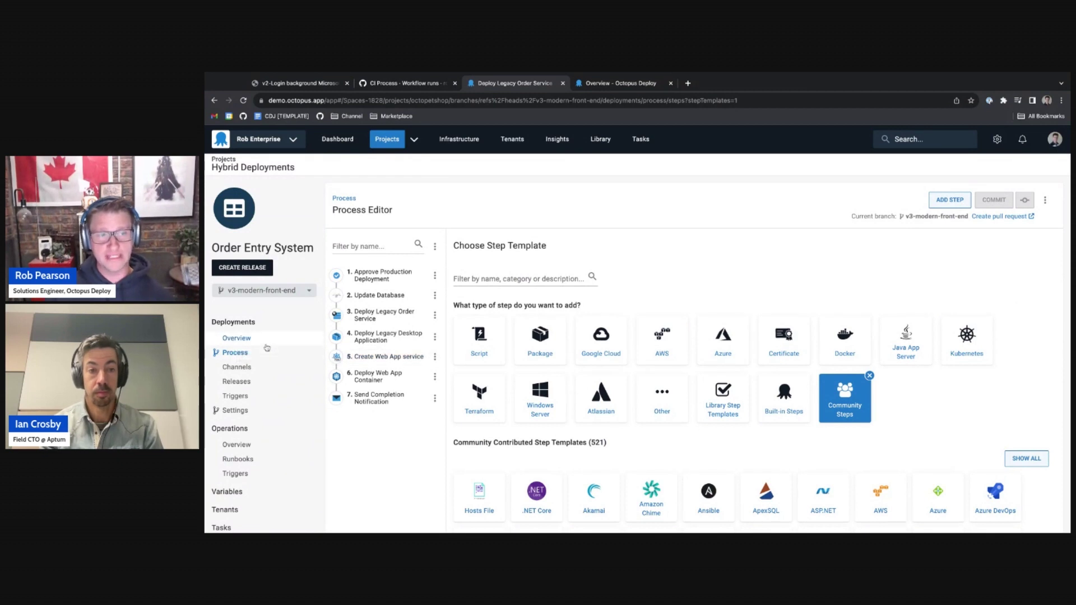
# - Recheck the deployment overview, and from the process's pull request link review the files changed between main and v3-modern-front-end
pyautogui.click(249, 340)
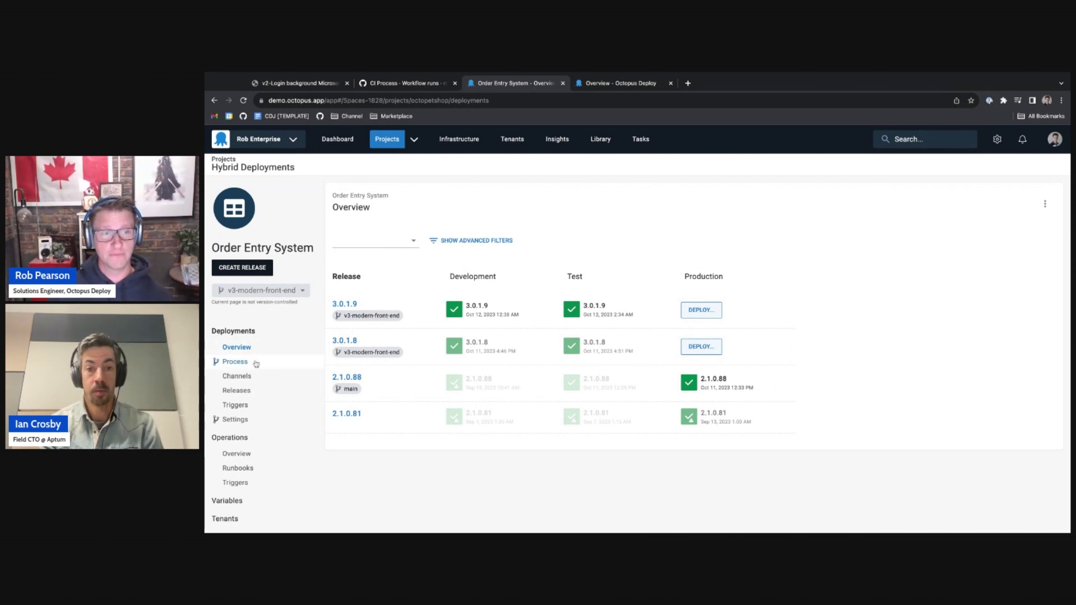
pyautogui.click(235, 362)
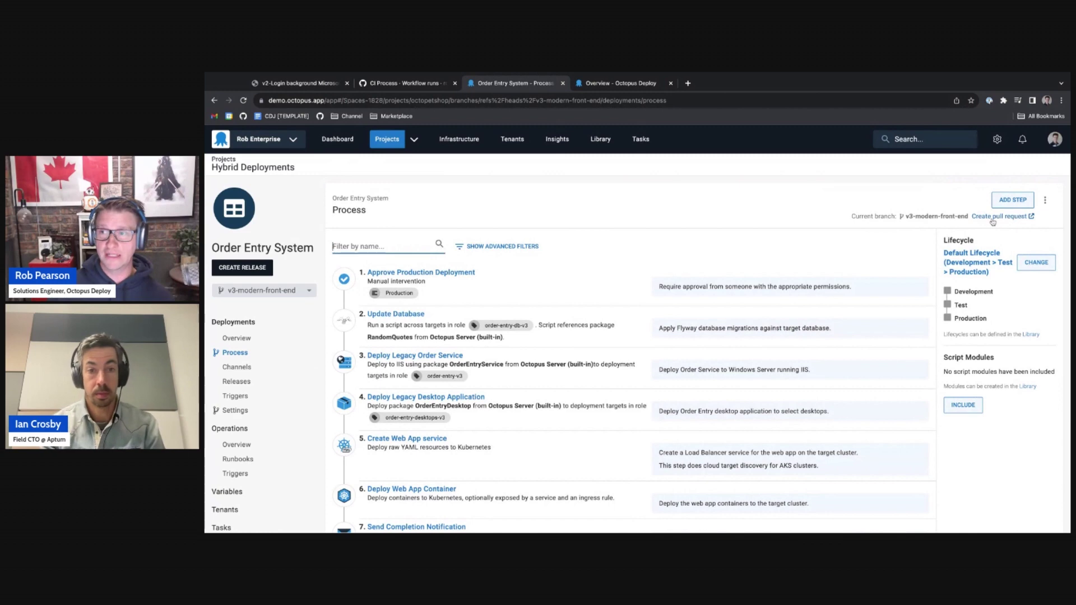
pyautogui.click(993, 218)
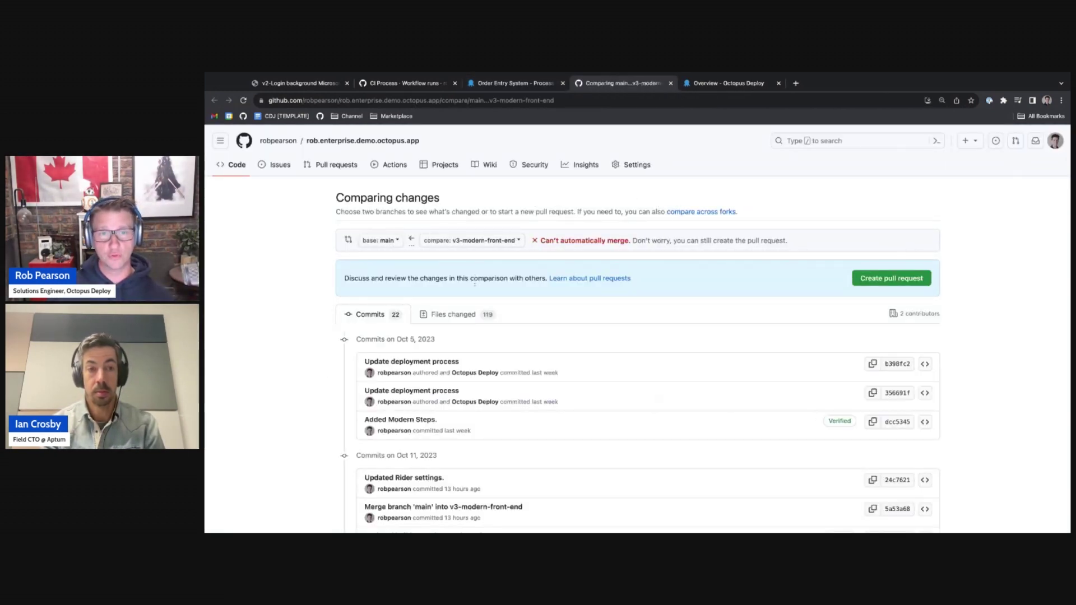
pyautogui.click(453, 314)
pyautogui.scroll(-5, 1001, 268)
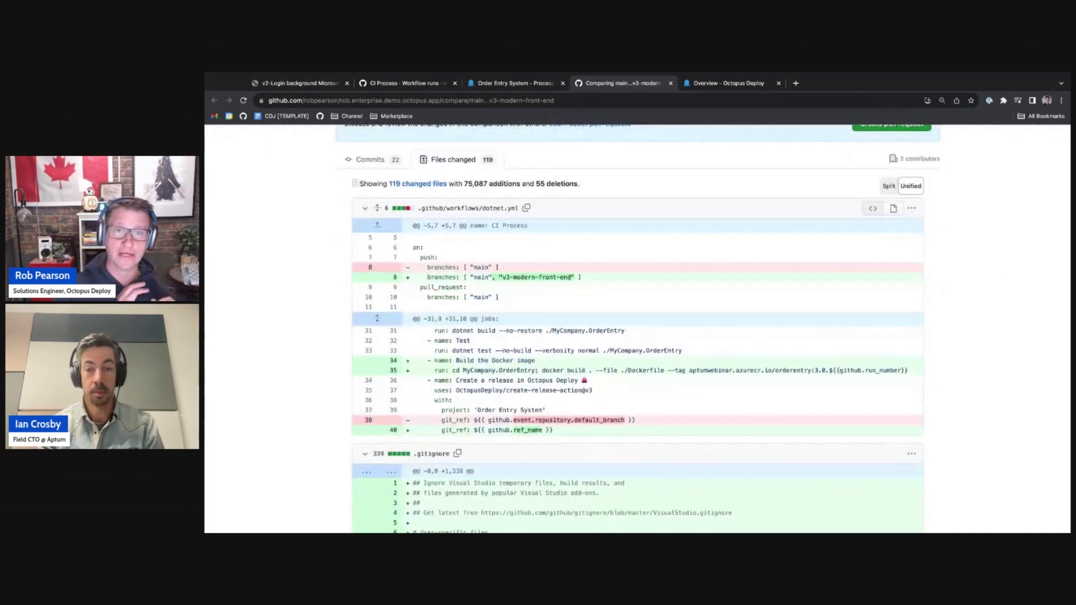
# - Examine the workflow and deployment_process.ocl changes in the branch comparison, and return to the Order Entry System deployment process in Octopus Deploy
pyautogui.scroll(-6, 926, 296)
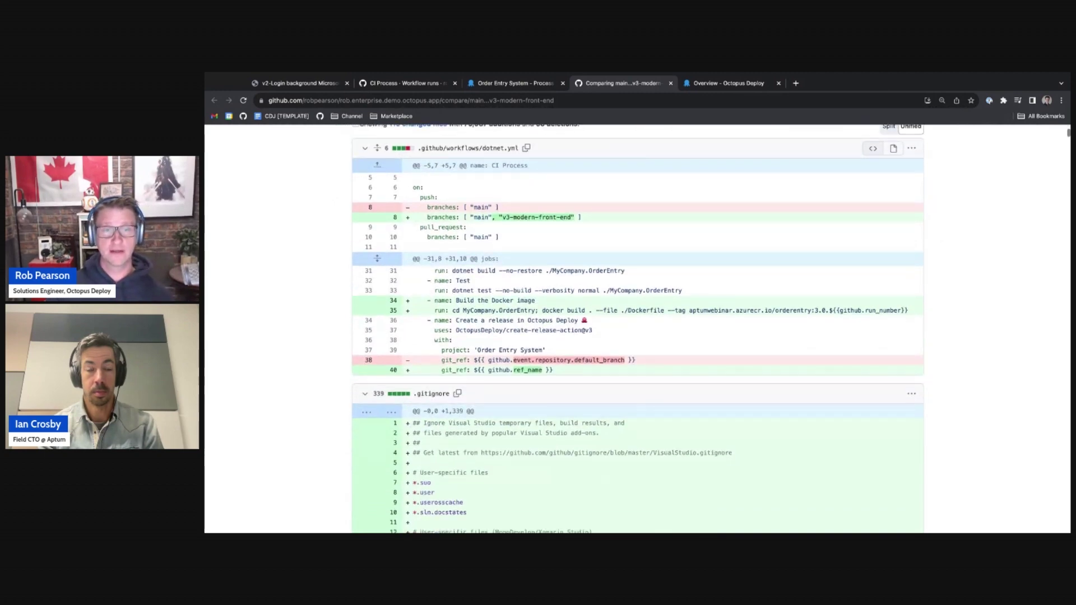
pyautogui.scroll(-20, 925, 297)
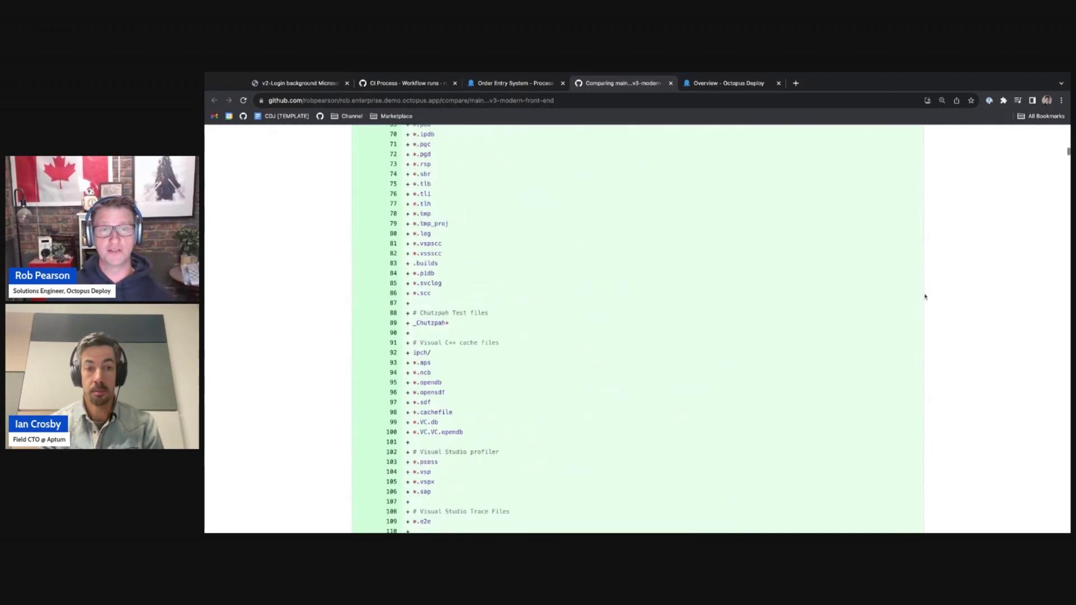
pyautogui.scroll(-20, 925, 296)
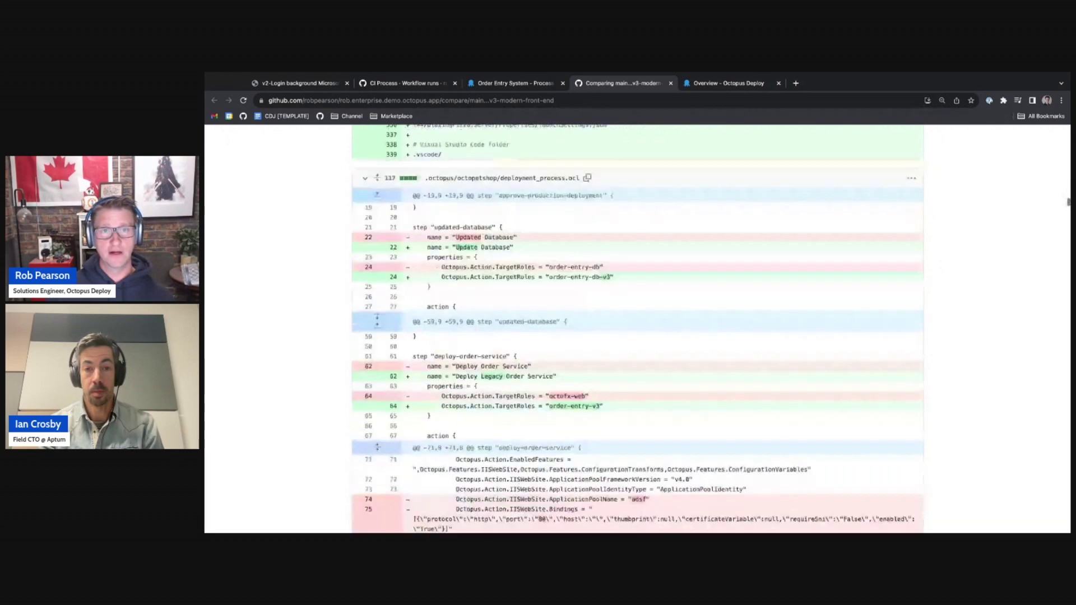
pyautogui.scroll(1, 955, 291)
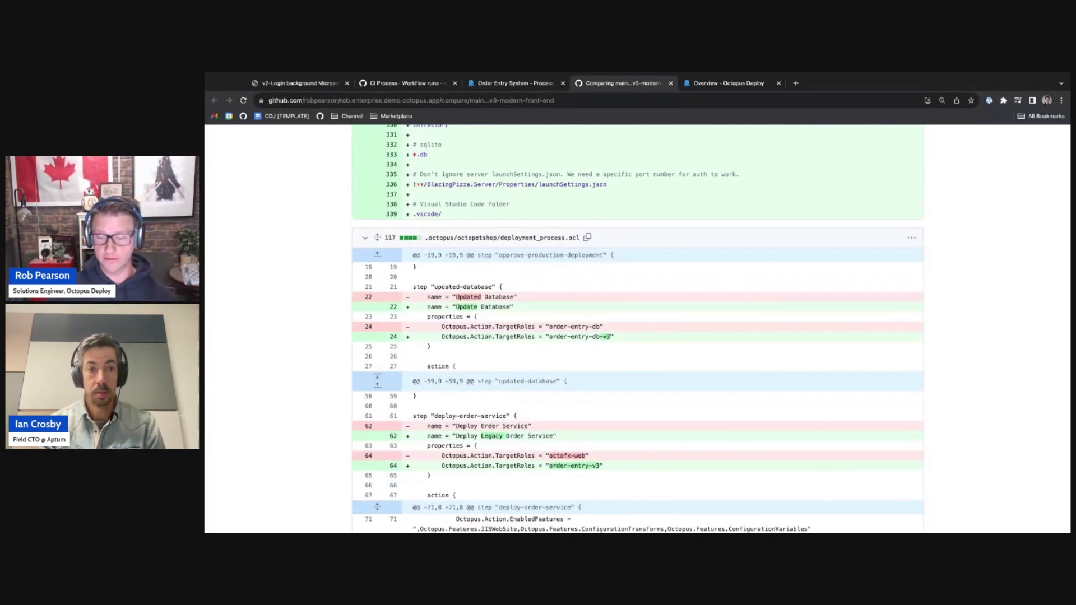
pyautogui.scroll(15, 637, 330)
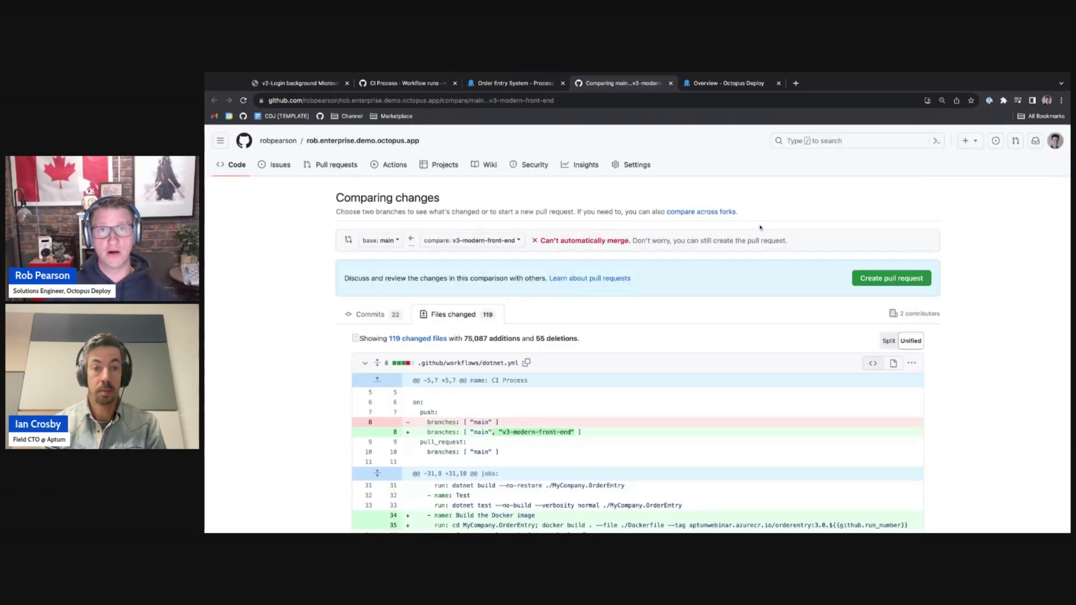
pyautogui.click(502, 84)
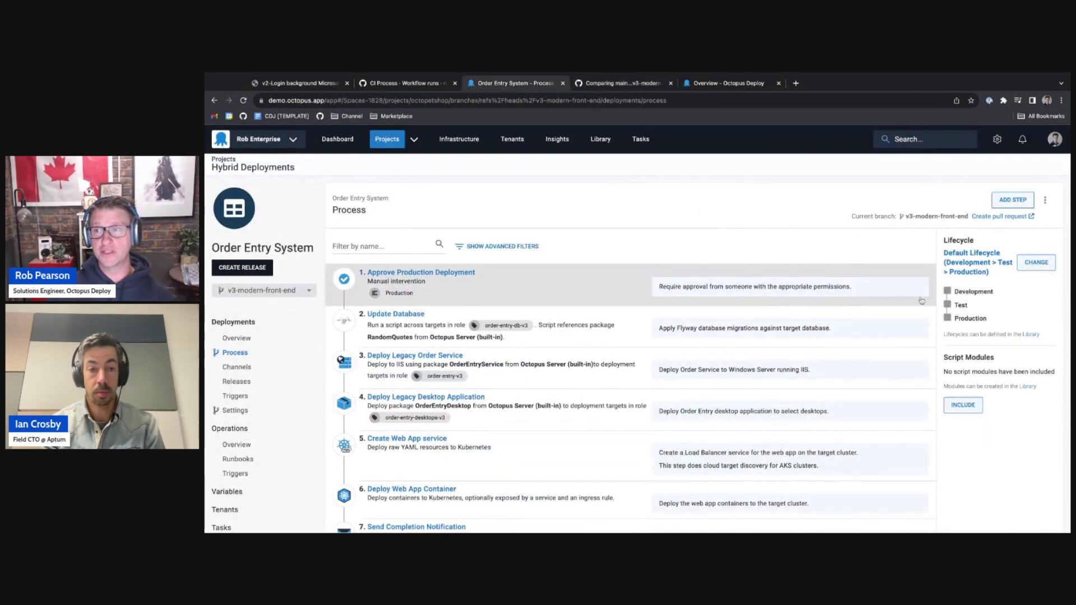